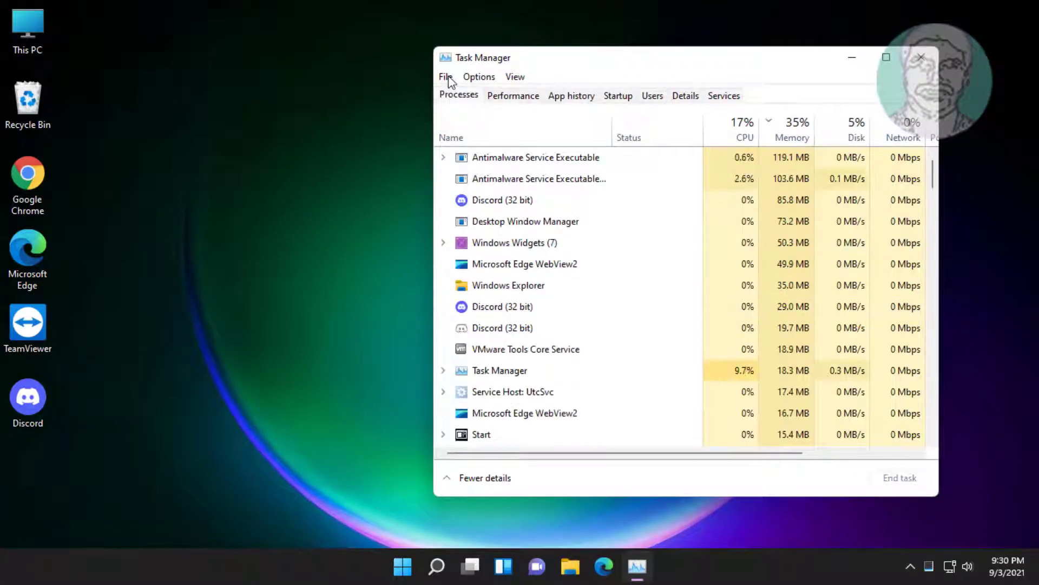
# Start a Task Manager new task for cmd with administrative privileges ticked
pyautogui.click(446, 76)
pyautogui.click(475, 95)
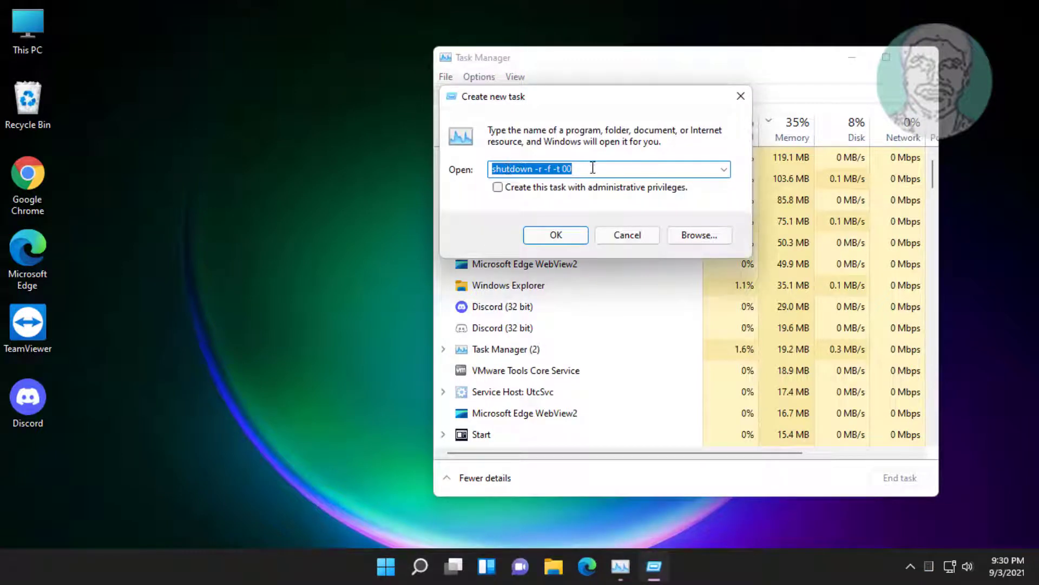
pyautogui.write('cmd')
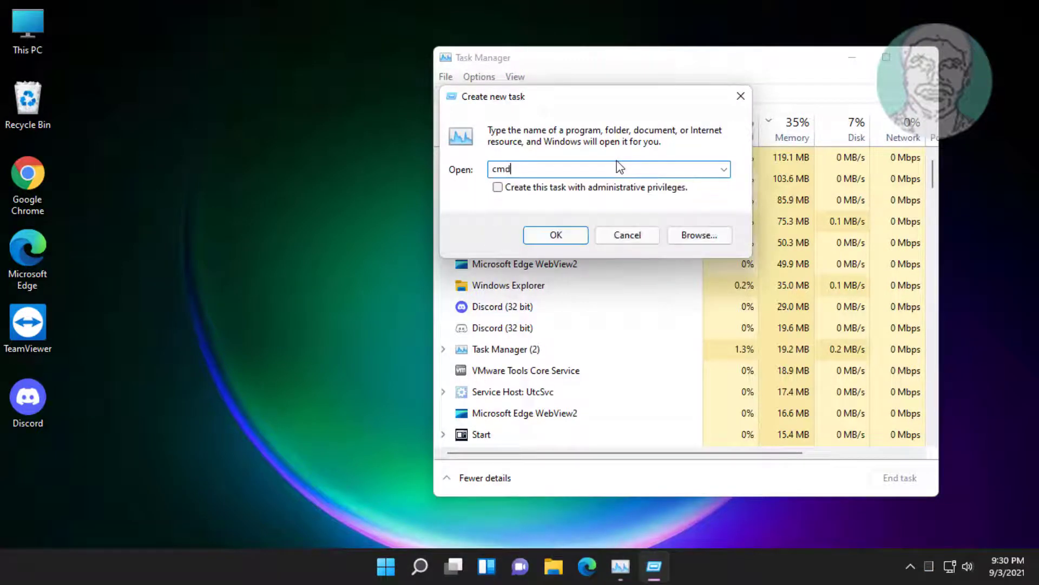
pyautogui.click(497, 187)
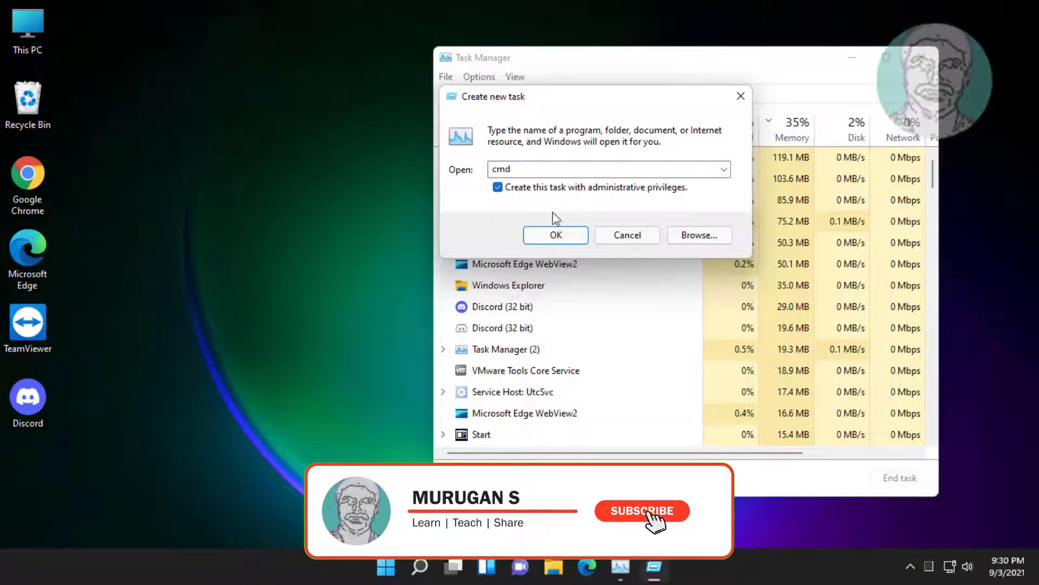
# Launch the admin cmd and run the pasted IrisService reg delete and immediate restart command
pyautogui.click(556, 235)
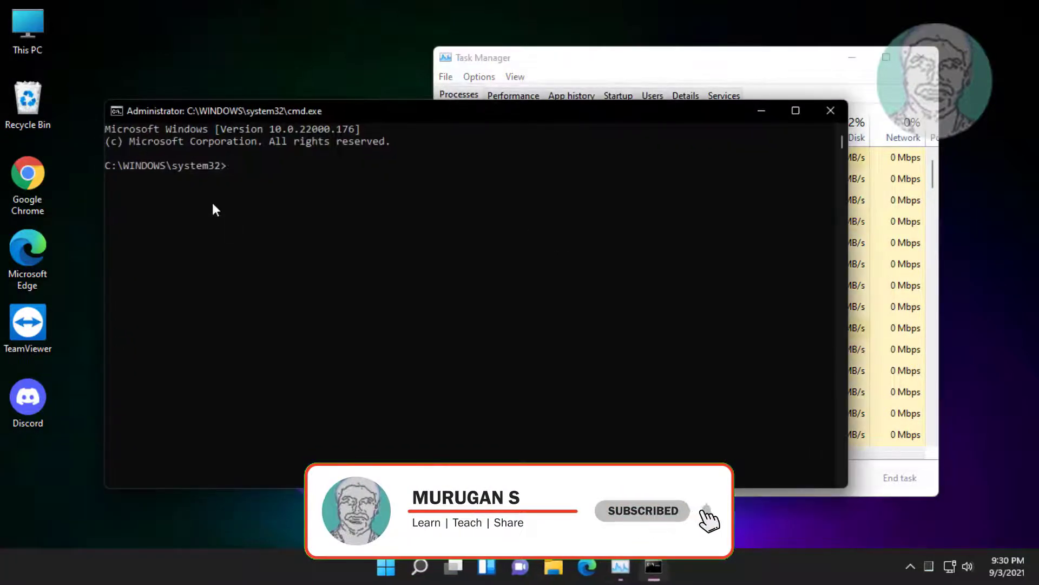
pyautogui.click(115, 113)
pyautogui.moveTo(161, 239)
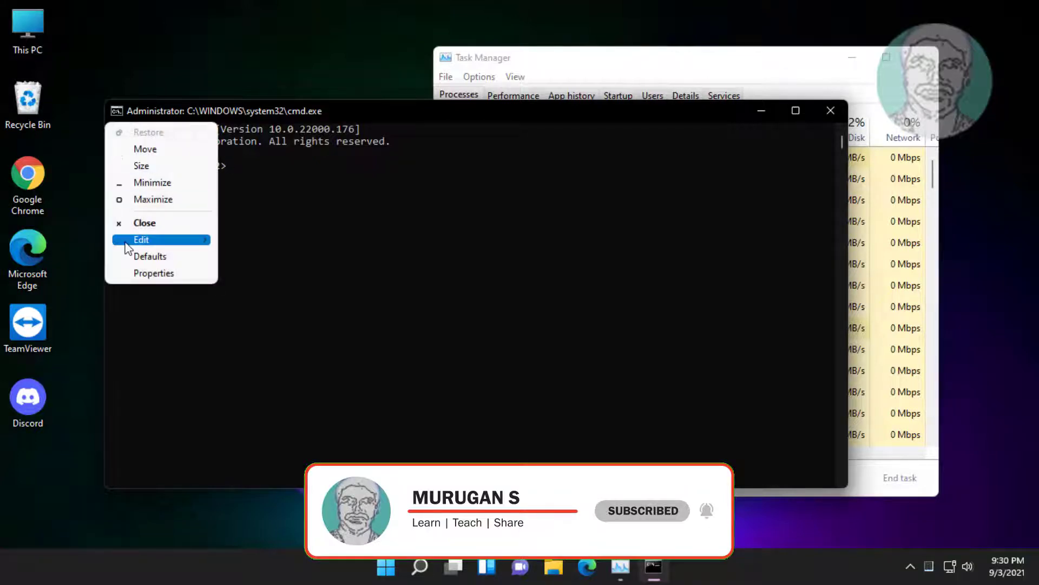
pyautogui.click(253, 272)
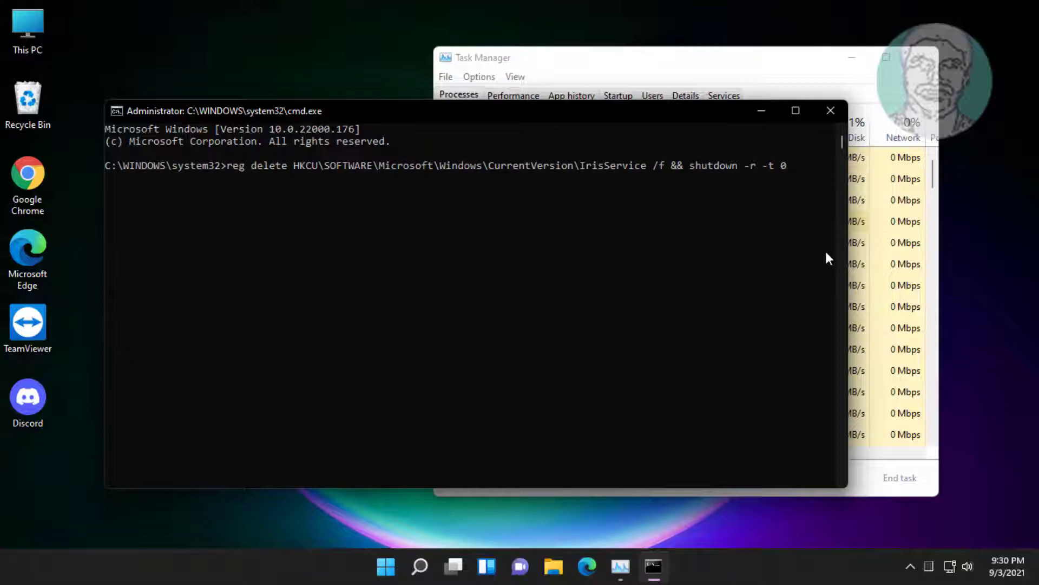
pyautogui.press('Return')
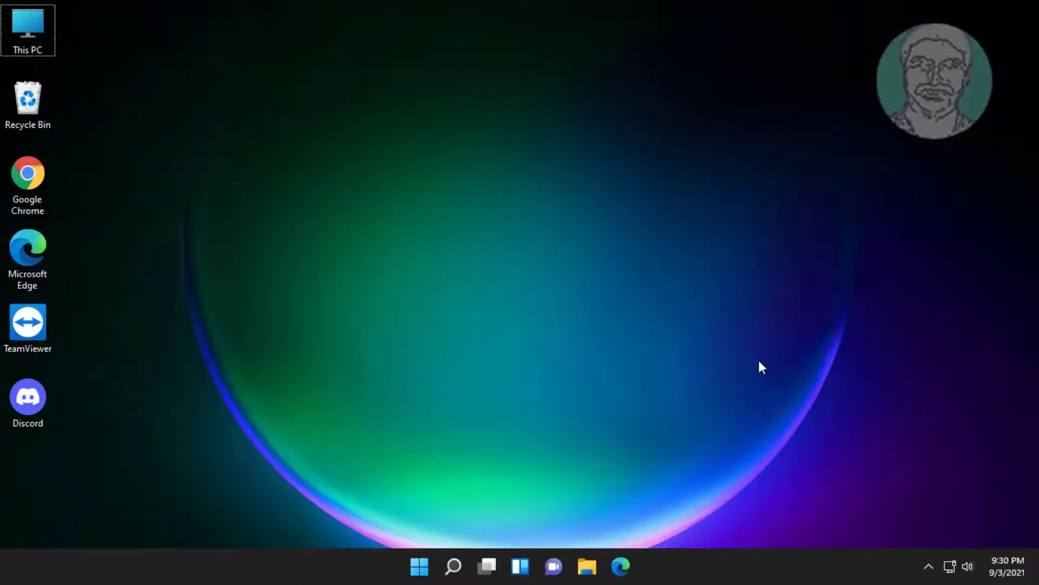
# Open Task Manager from Ctrl+Alt+Del and set up a 'control panel' task with admin privileges
pyautogui.hotkey('ctrl', 'alt', 'Delete')
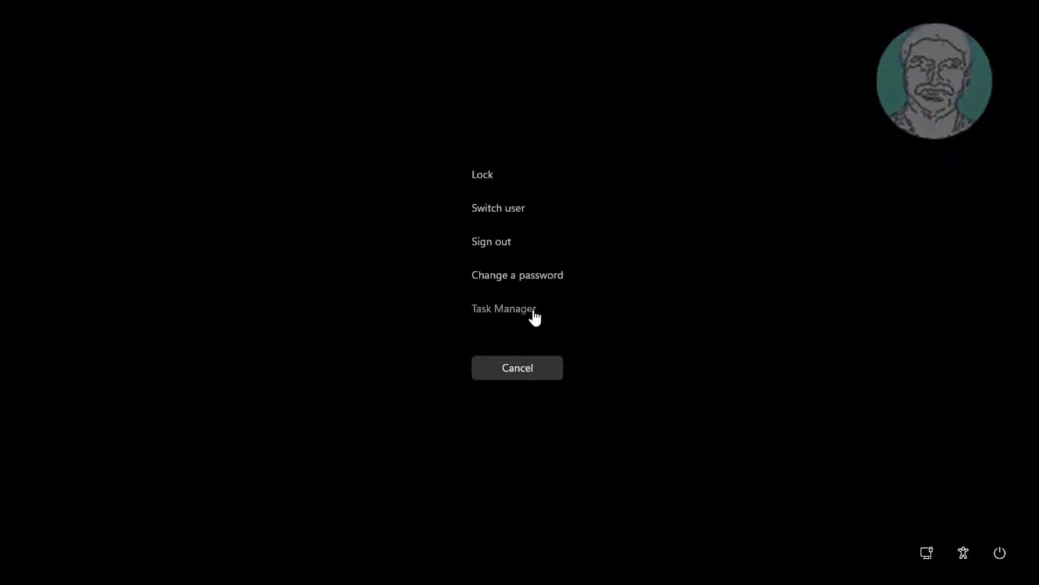
pyautogui.click(532, 316)
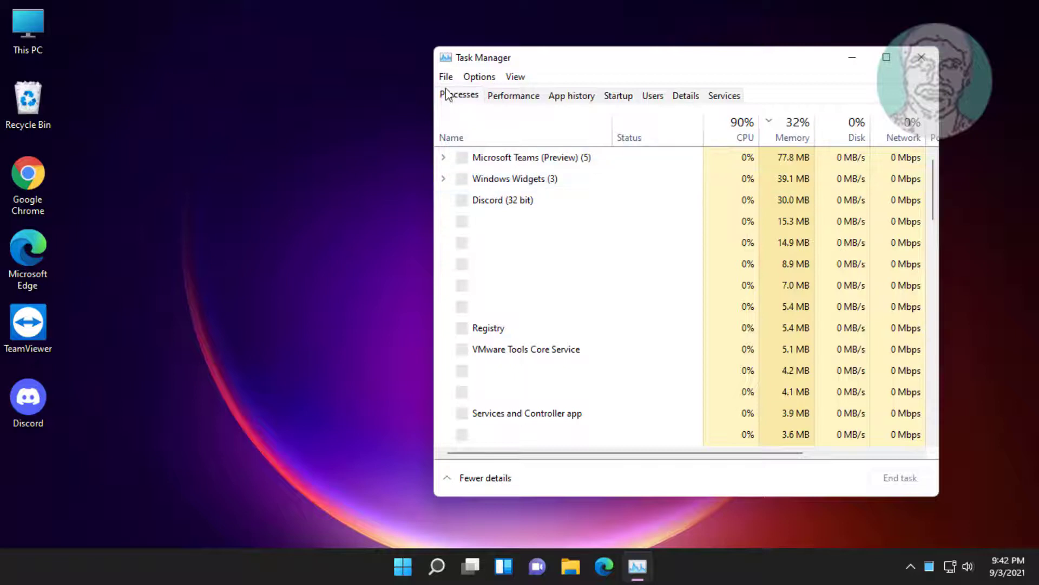
pyautogui.click(446, 77)
pyautogui.click(480, 96)
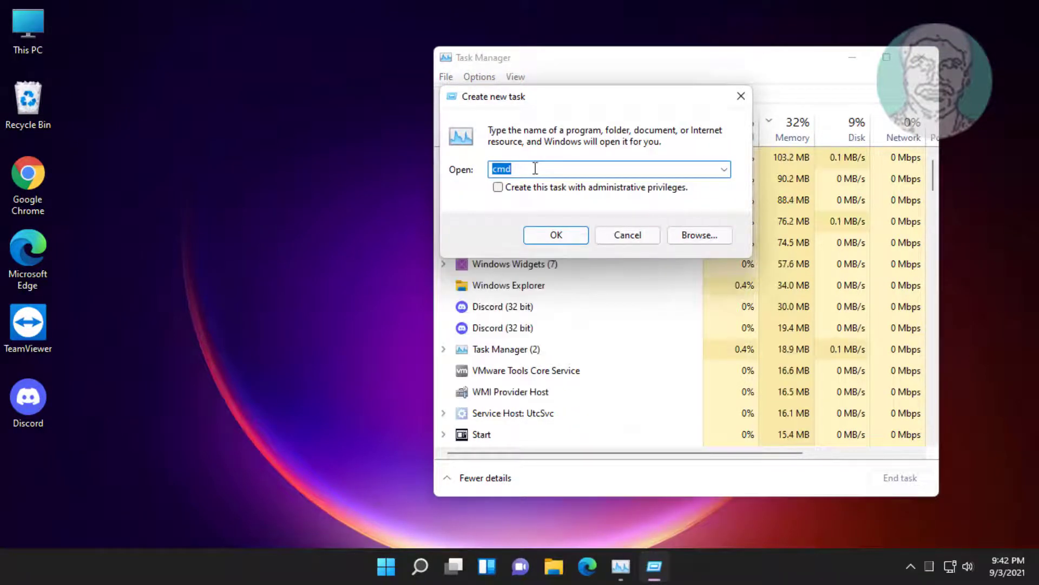
pyautogui.write('control panel')
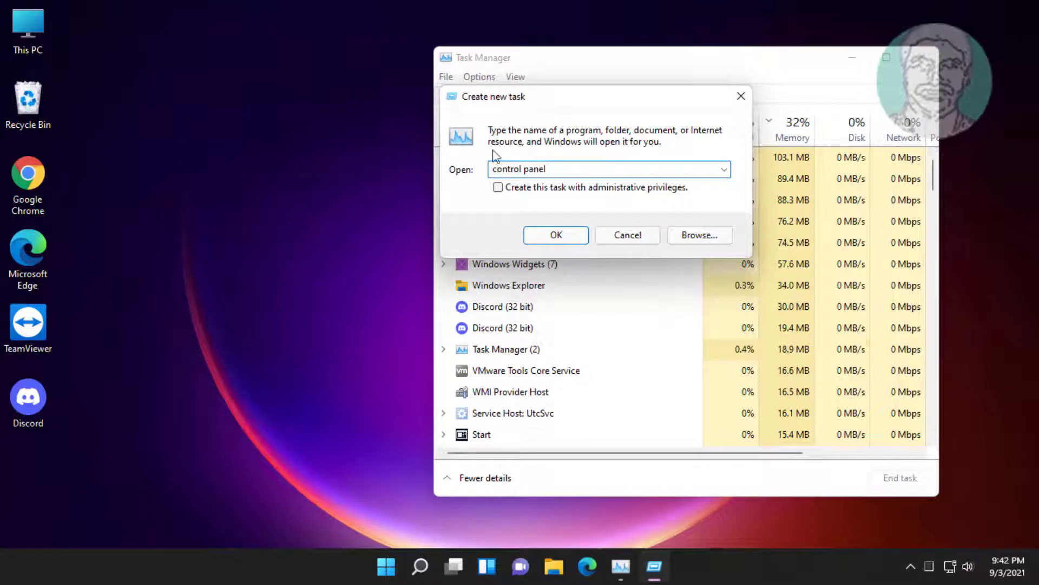
pyautogui.click(498, 187)
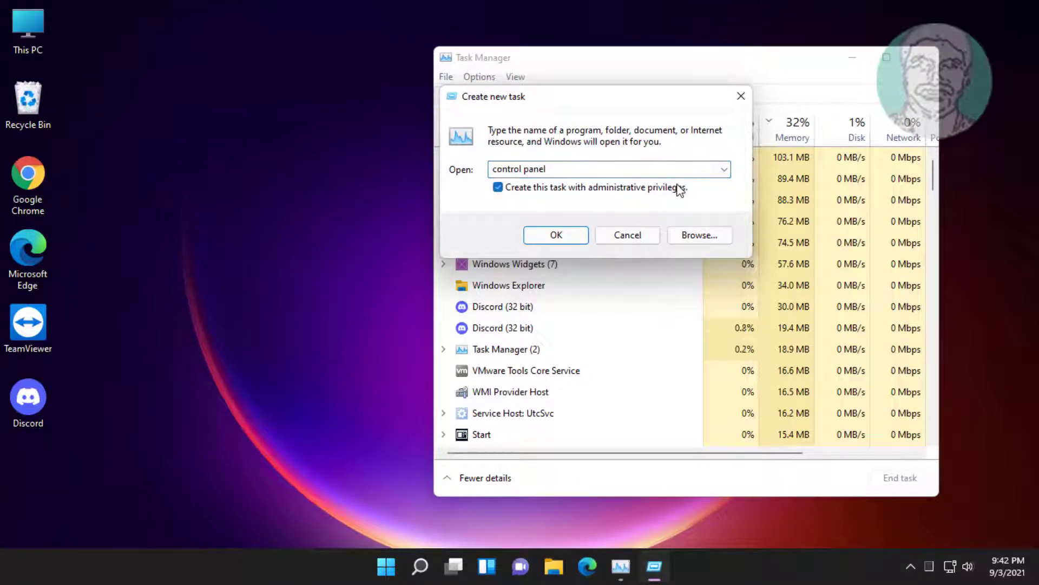
# Launch Control Panel as administrator and open the Date and Time calendar
pyautogui.click(556, 235)
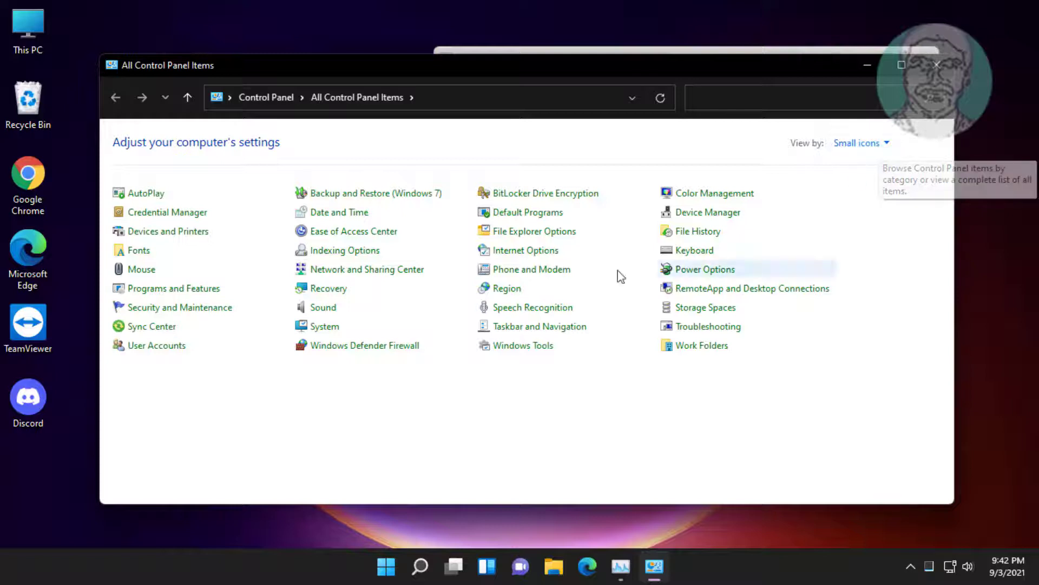
pyautogui.click(353, 216)
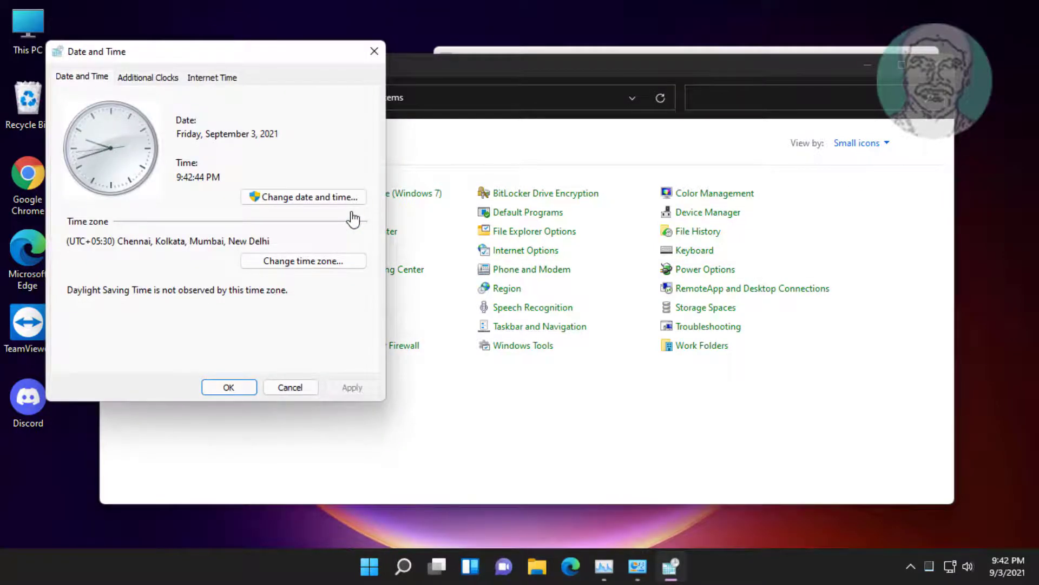
pyautogui.click(314, 200)
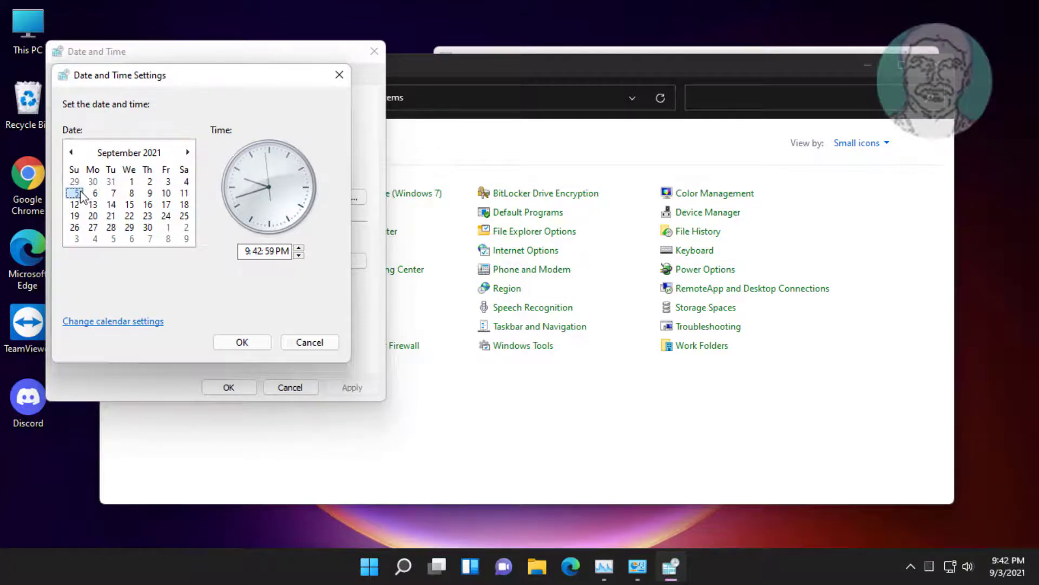
# Confirm the date September 5, 2021, turn off Internet time server sync, and close Date and Time
pyautogui.click(242, 342)
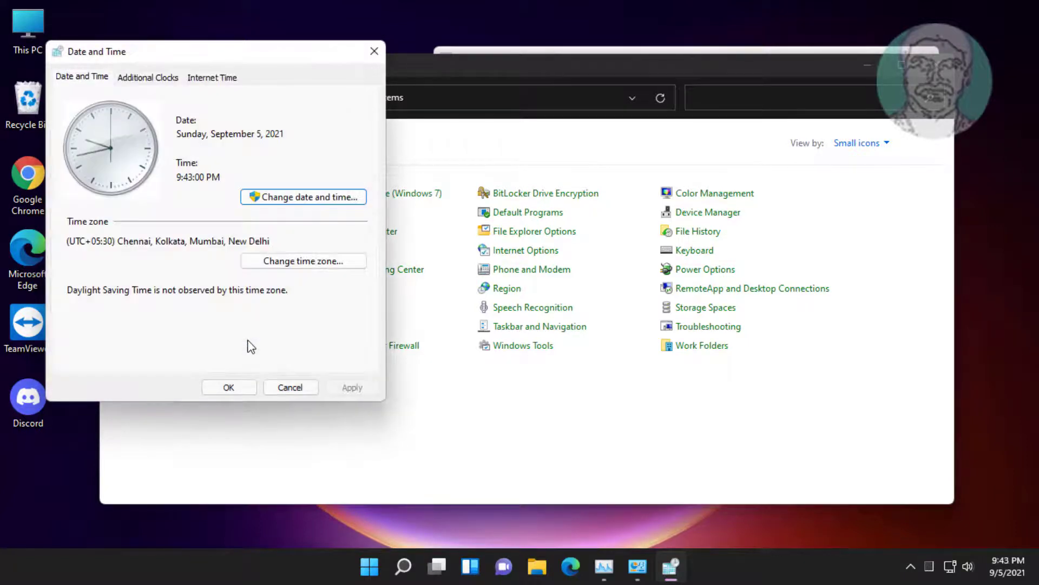
pyautogui.click(213, 78)
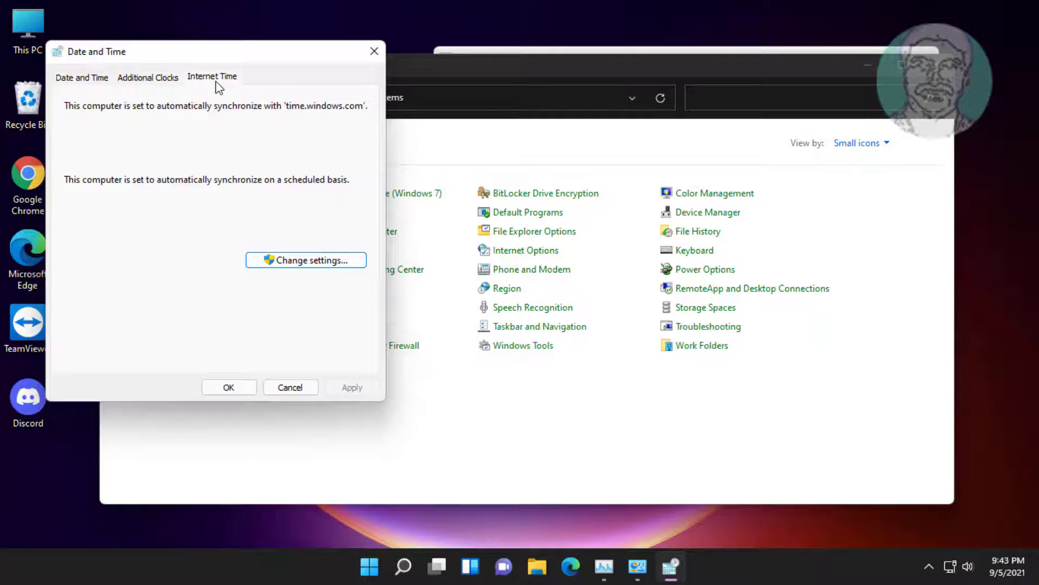
pyautogui.click(278, 263)
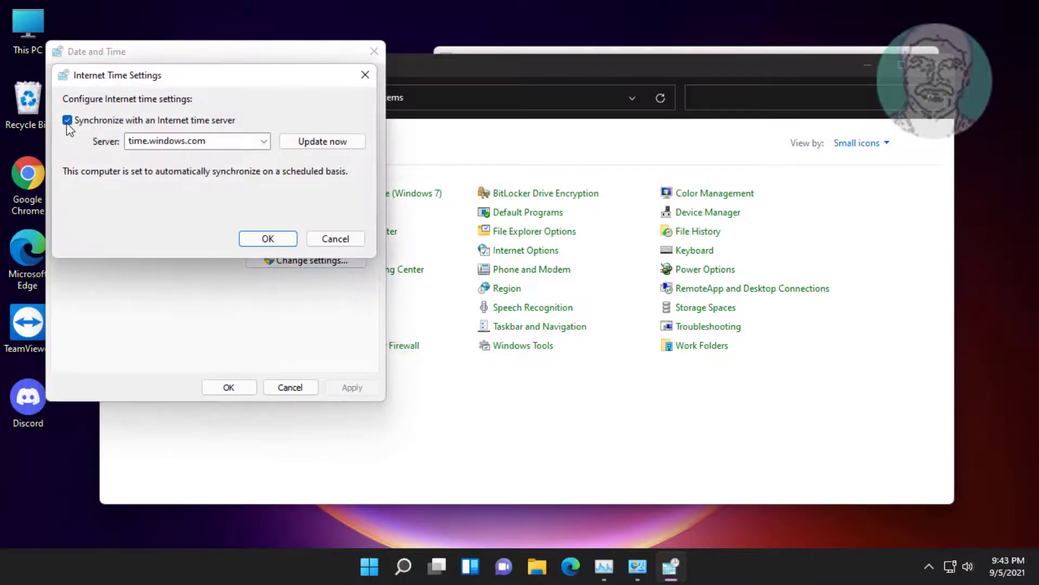
pyautogui.click(68, 122)
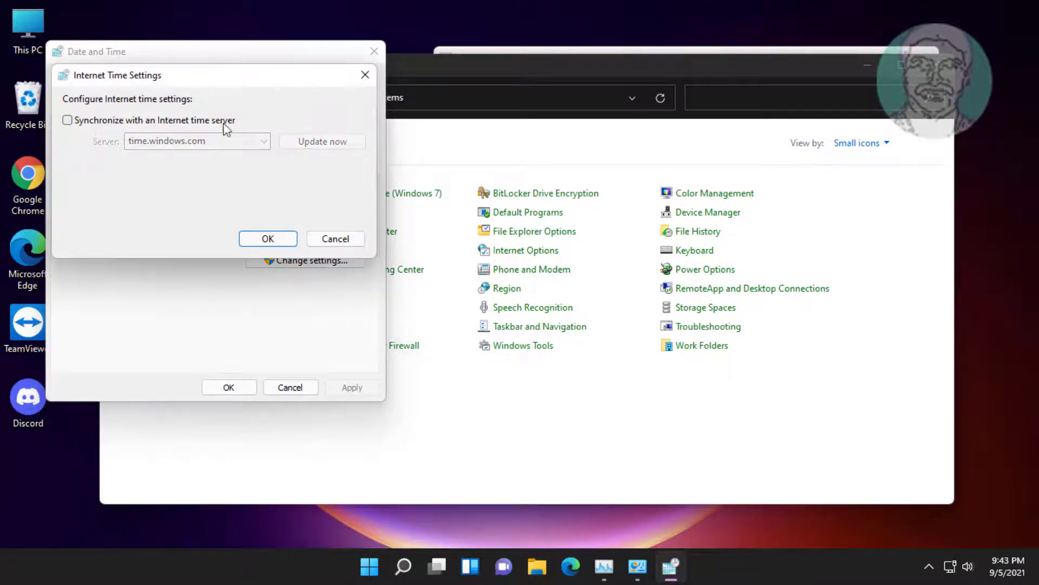
pyautogui.click(268, 238)
pyautogui.click(229, 387)
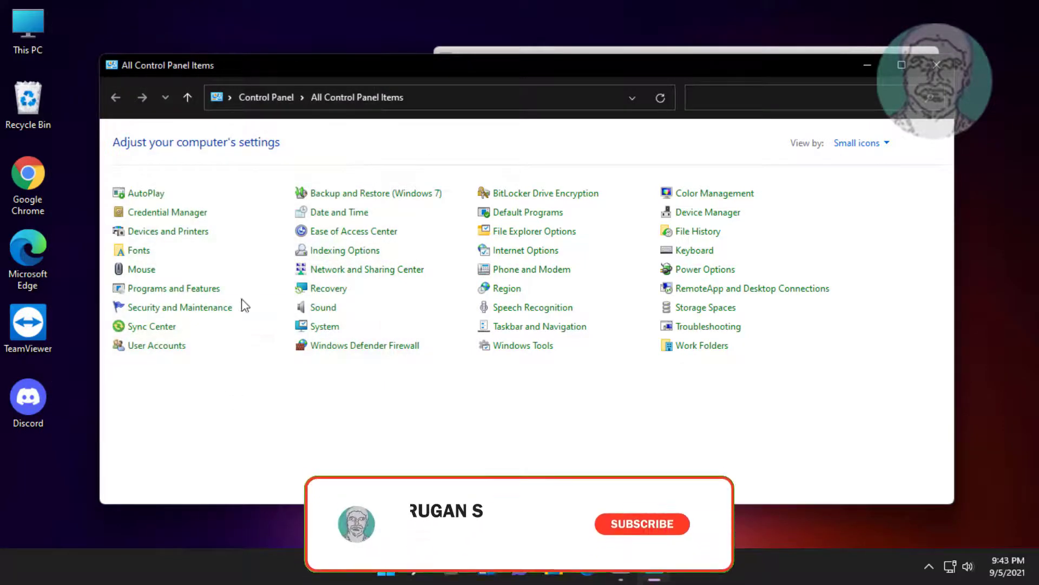
# Close Control Panel and prepare an admin 'shutdown -r -f -t 00' task in Task Manager
pyautogui.click(931, 73)
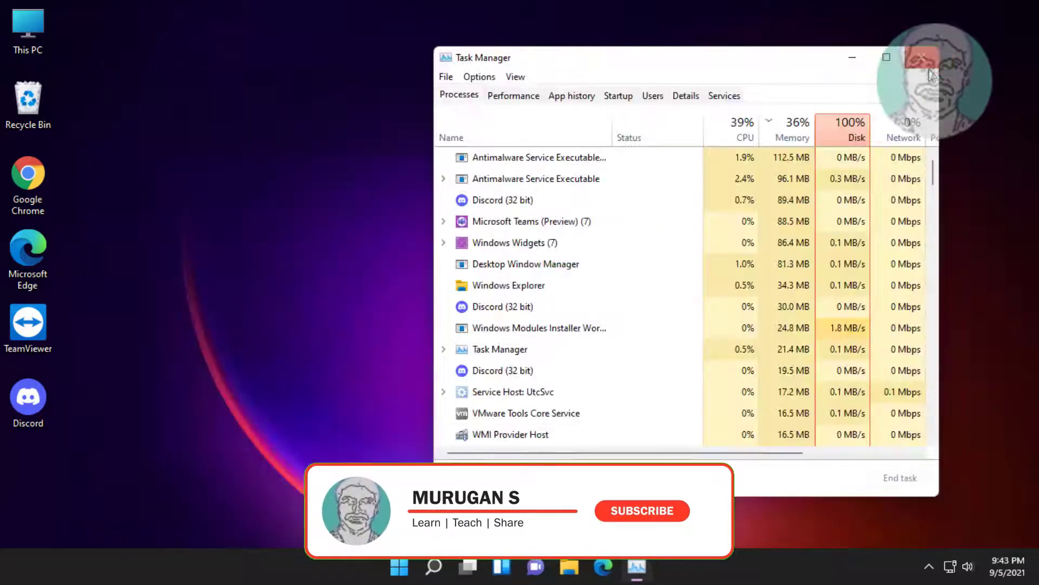
pyautogui.click(446, 77)
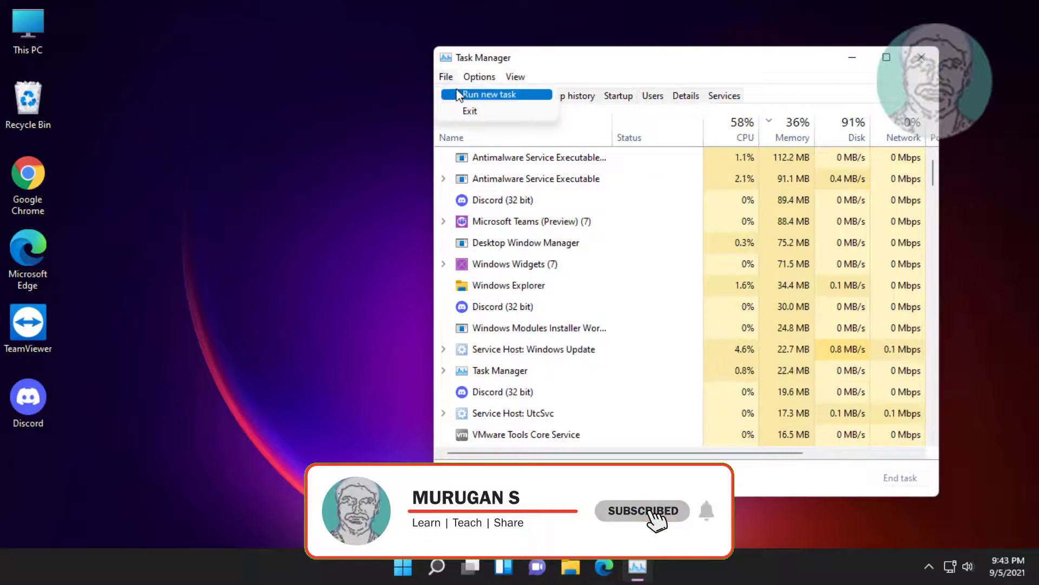
pyautogui.click(490, 94)
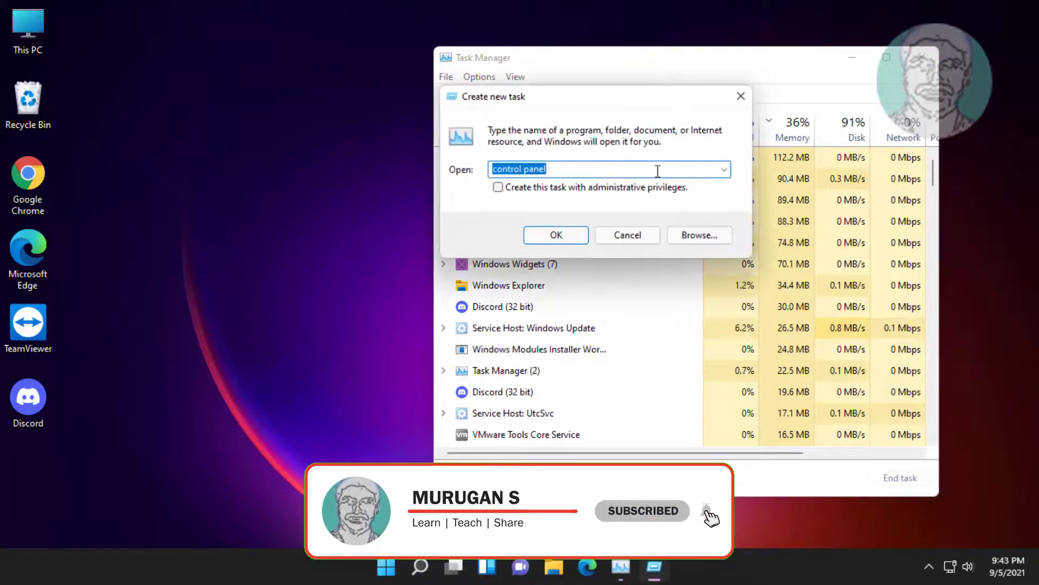
pyautogui.write('shut')
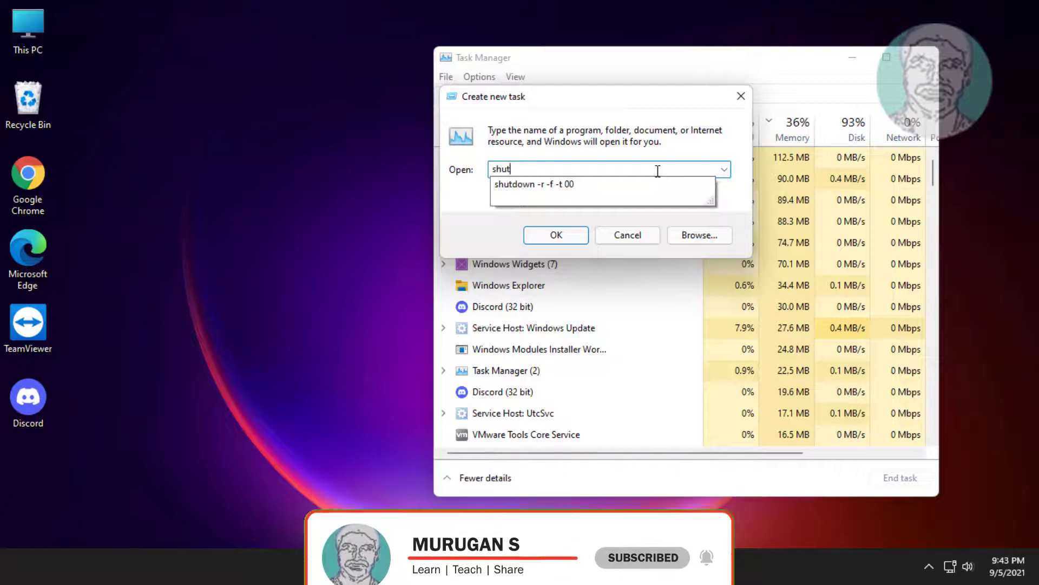
pyautogui.write('down -r')
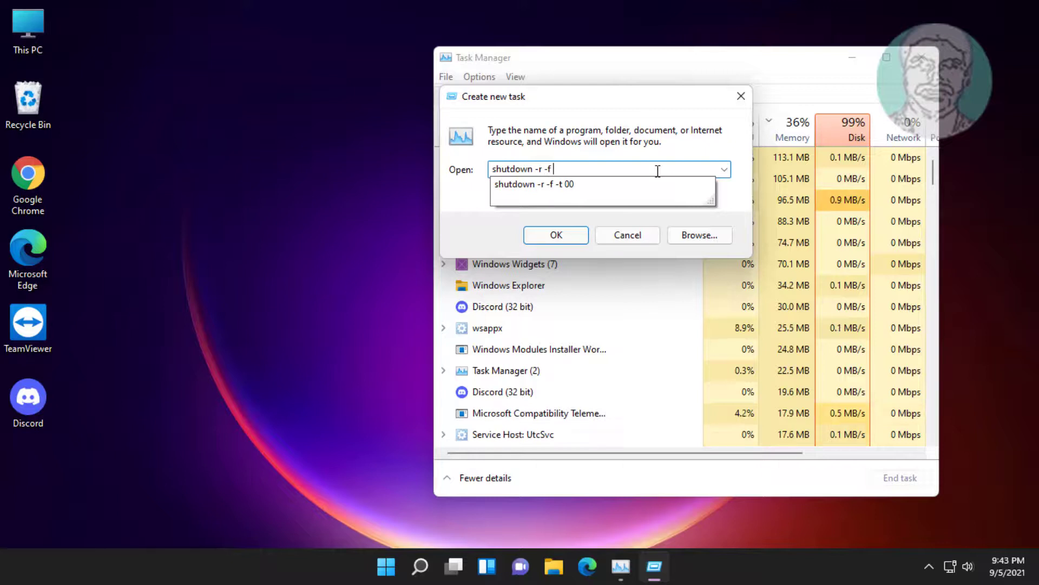
pyautogui.write(' -f')
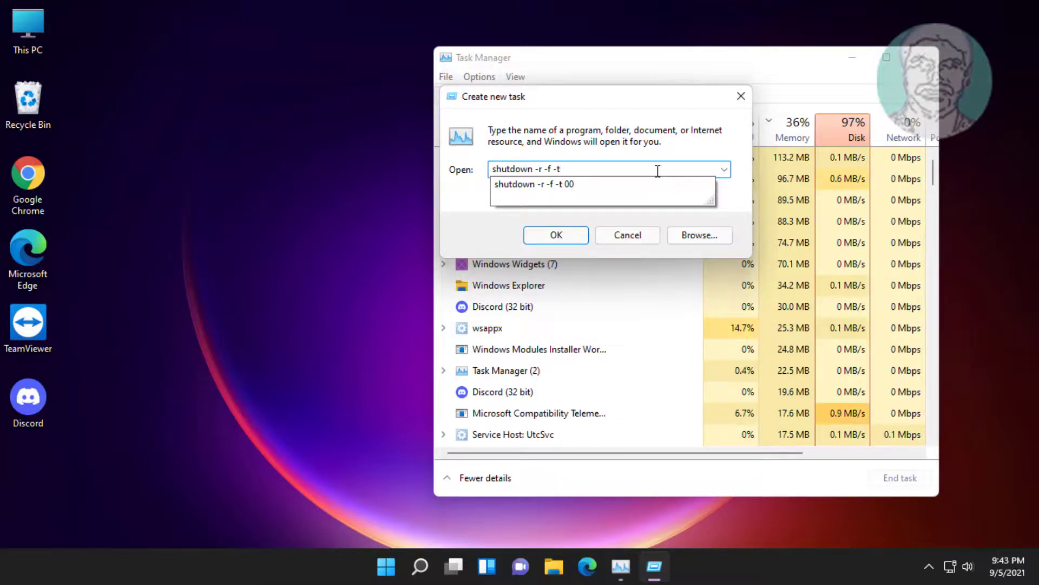
pyautogui.write(' -t 00')
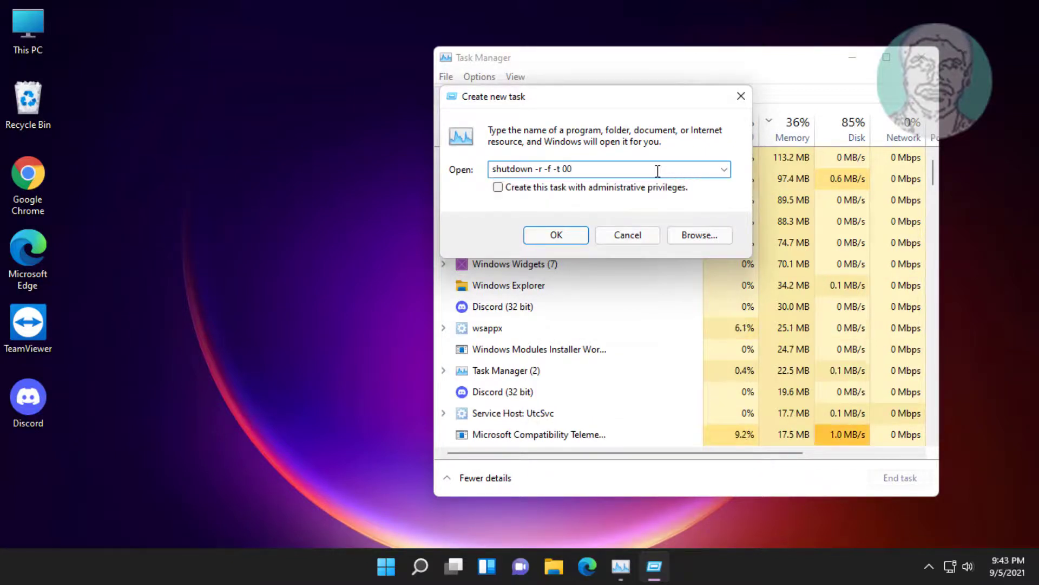
pyautogui.click(498, 187)
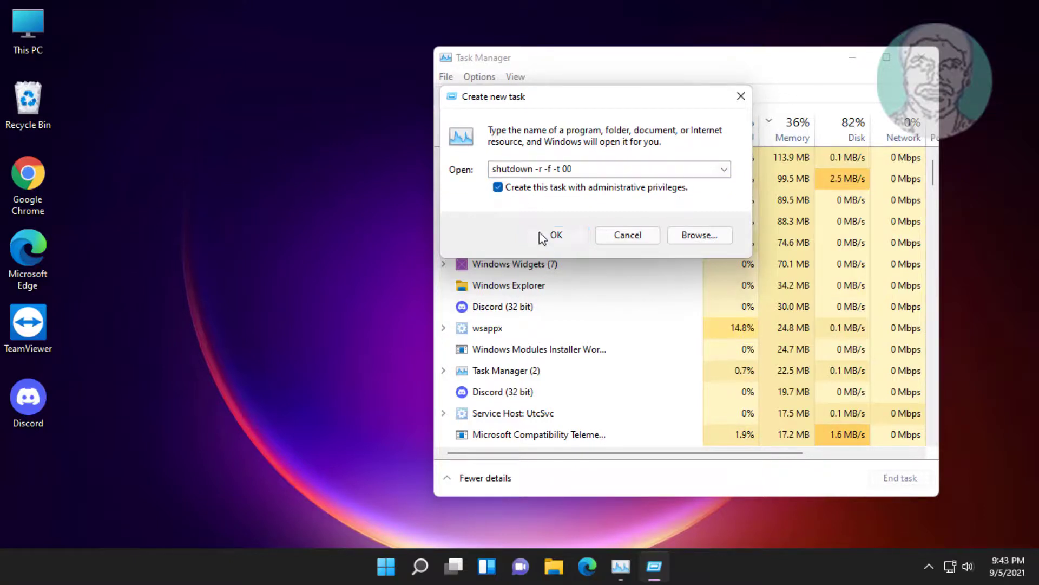